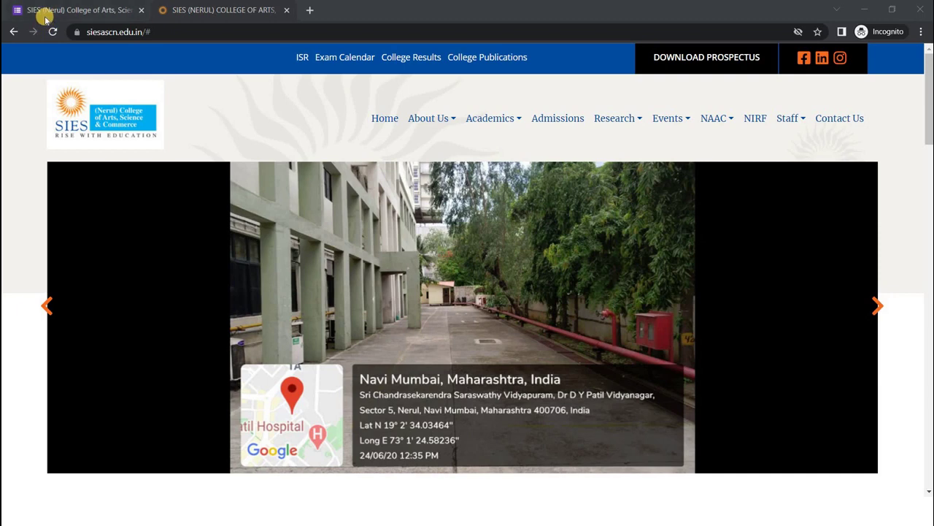
Switch to the F.Y. BSc.IT admission form, check the signed-in account against the Email answer, and continue to the personal information section
click(45, 19)
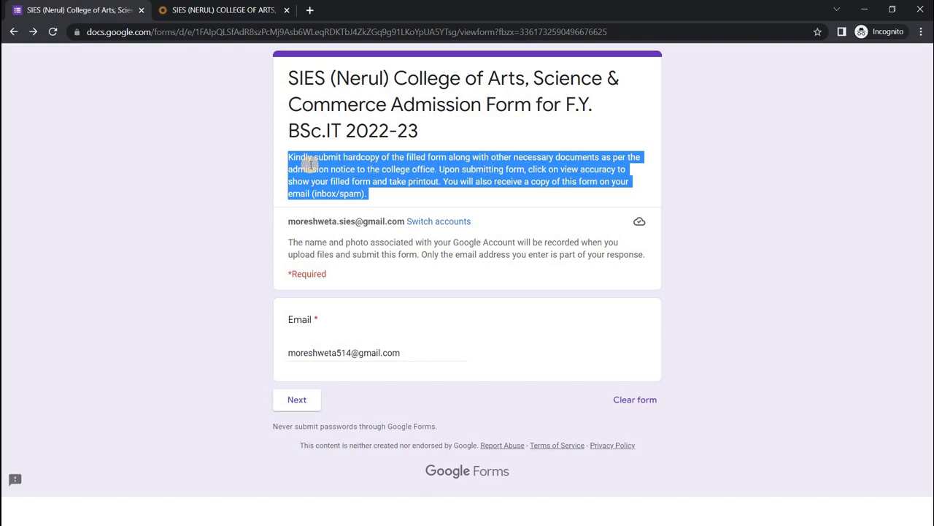
click(328, 229)
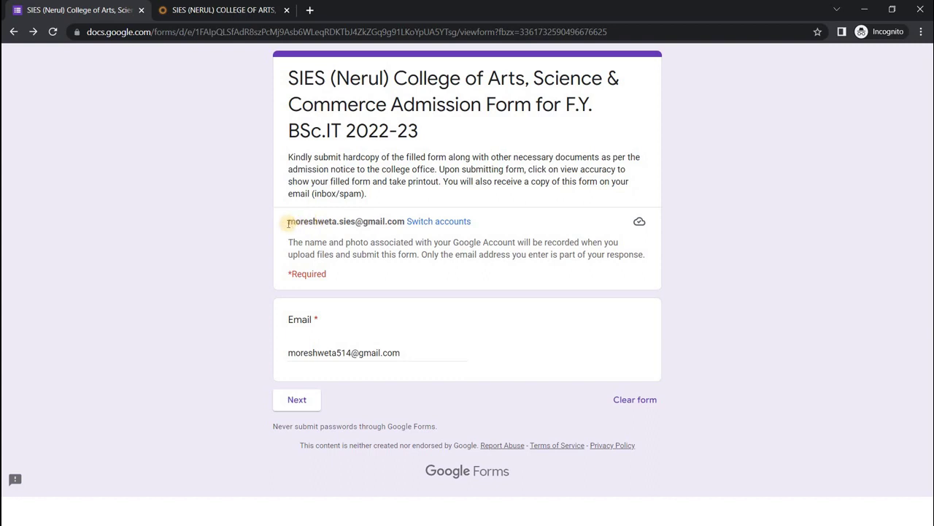
drag(288, 223, 405, 225)
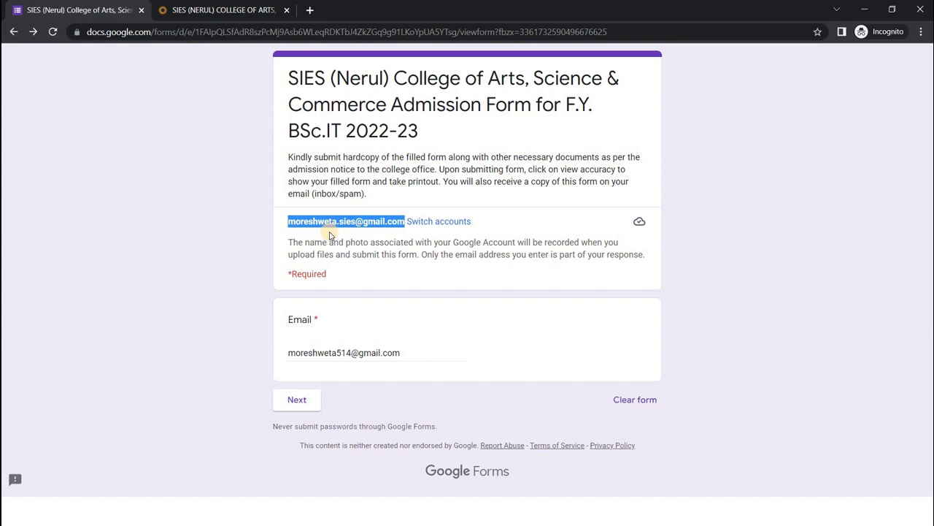
click(428, 349)
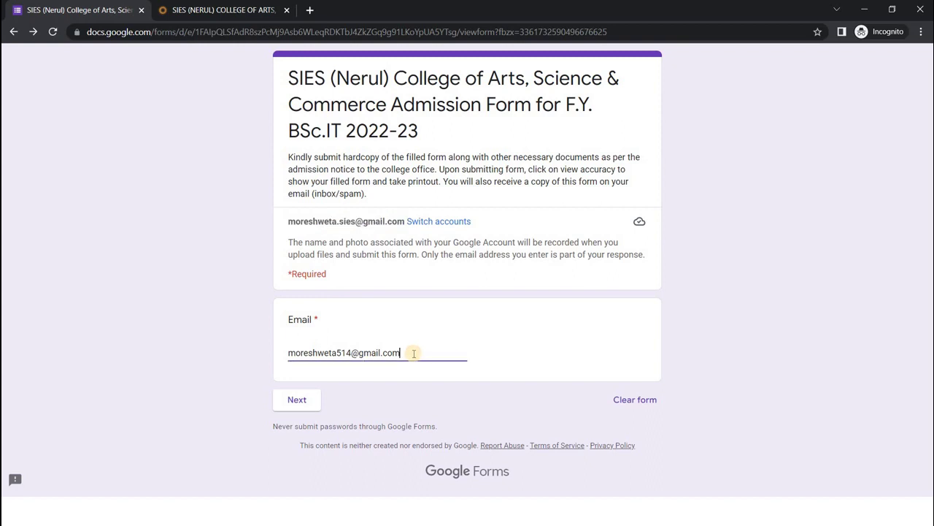
drag(402, 352, 256, 354)
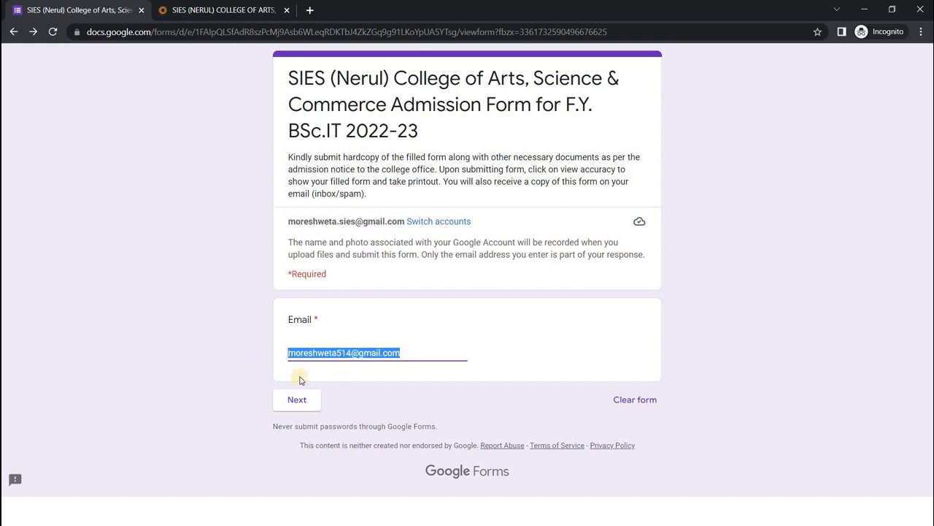
click(451, 350)
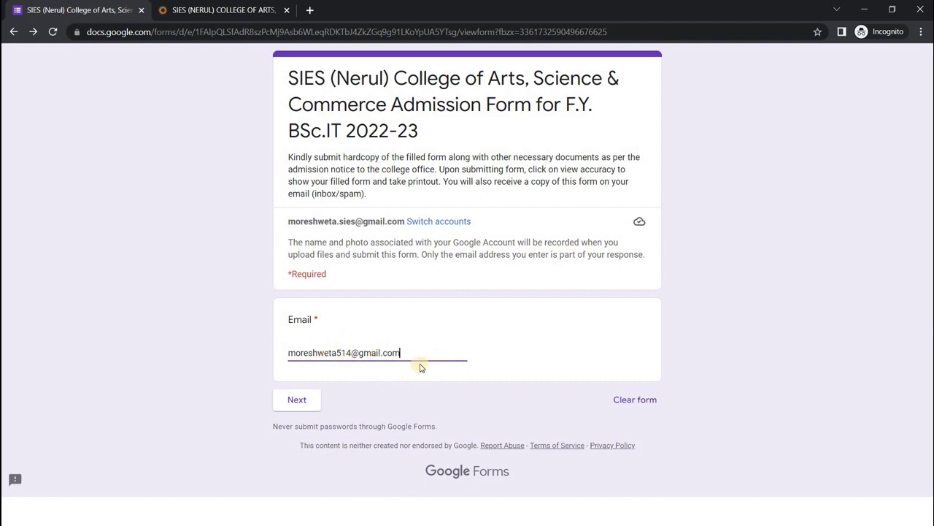
drag(286, 221, 406, 225)
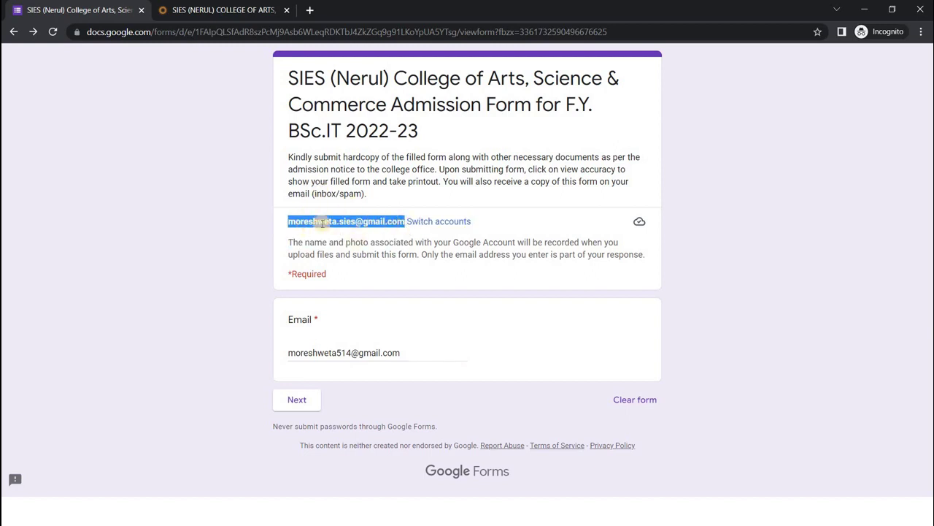
click(303, 397)
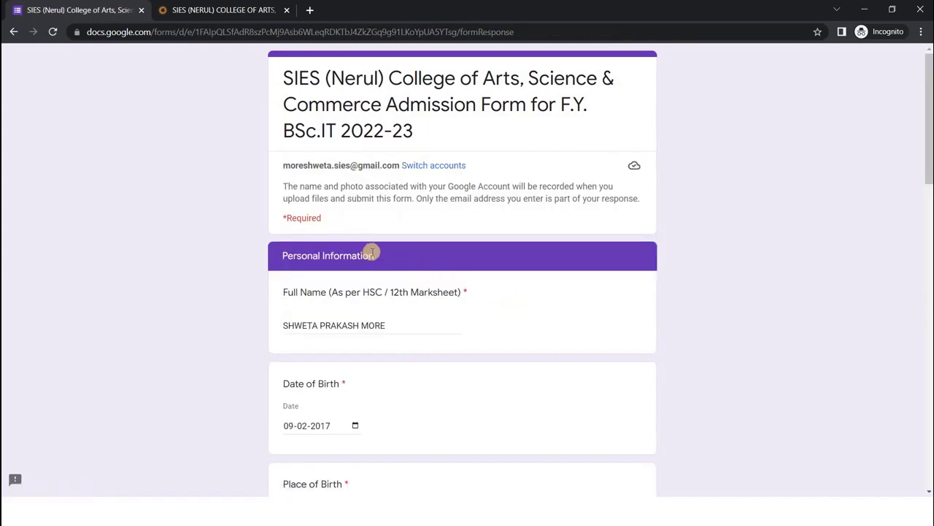
Review the personal information answers from the full name down to the admission quota type
scroll(377, 261, down, 2)
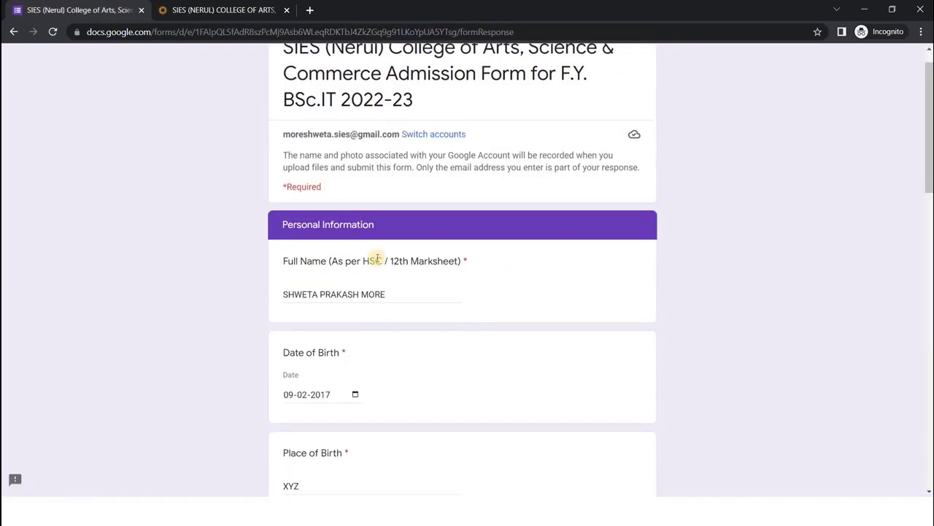
scroll(378, 261, down, 1)
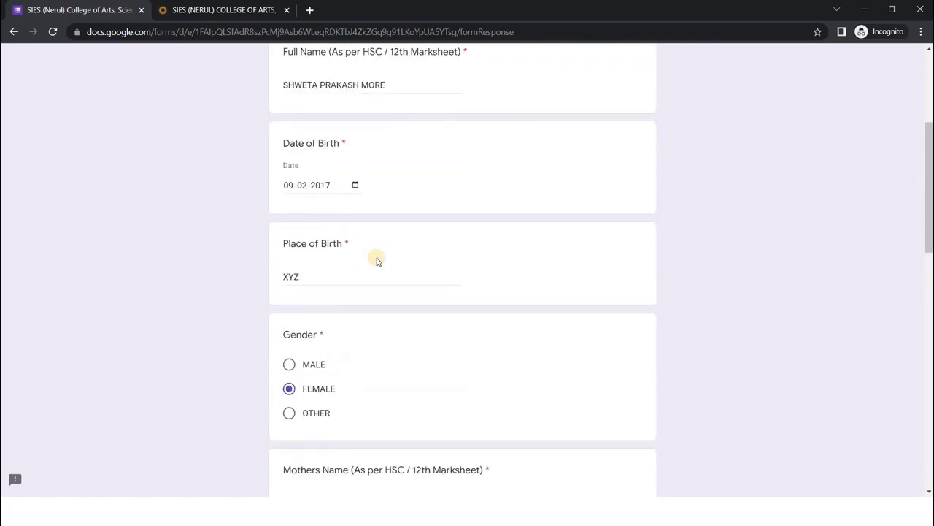
scroll(378, 260, down, 4)
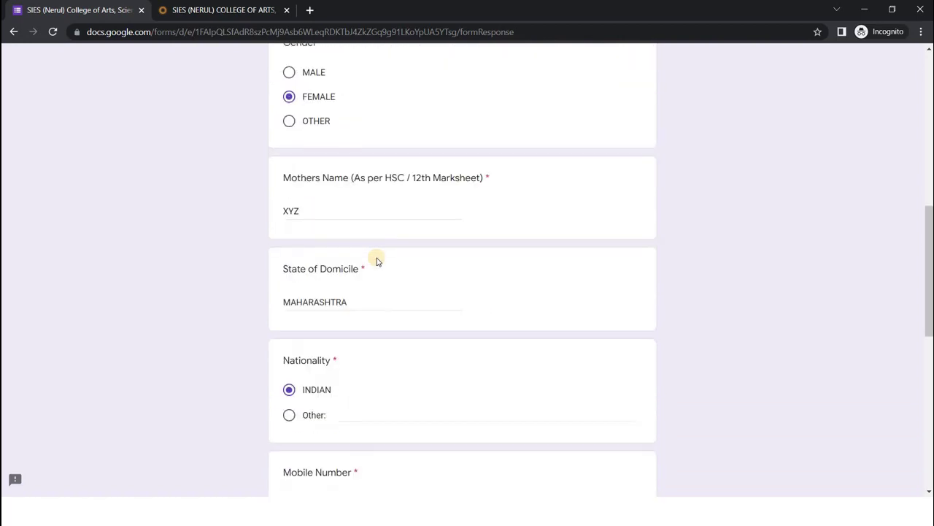
scroll(377, 261, down, 2)
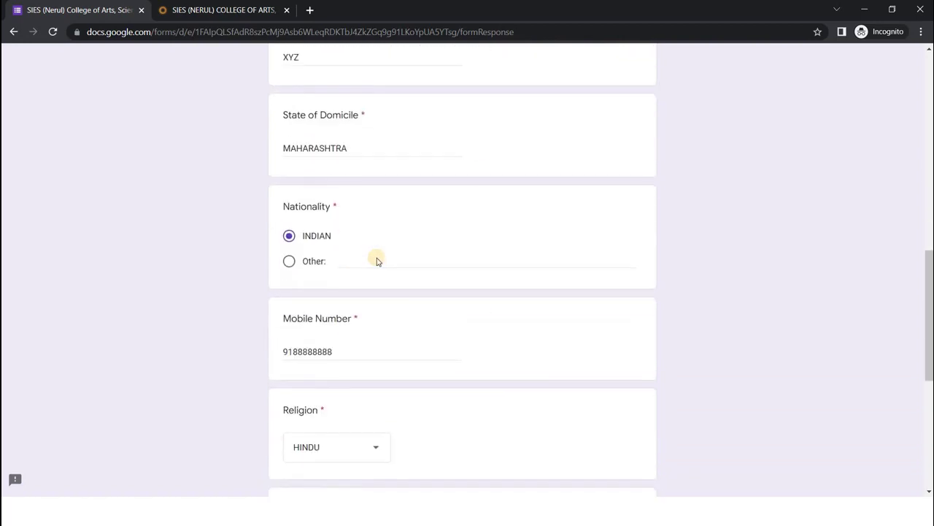
scroll(377, 259, down, 1)
scroll(378, 261, down, 1)
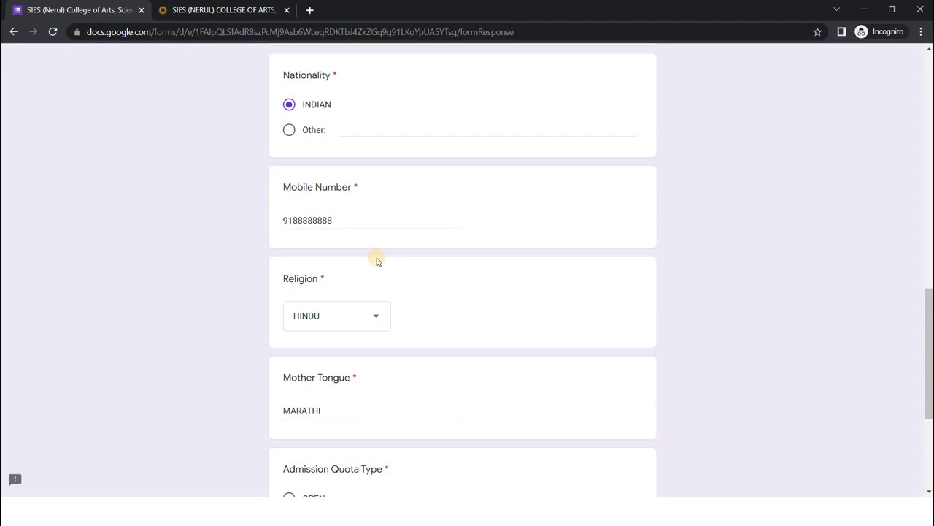
scroll(378, 260, down, 1)
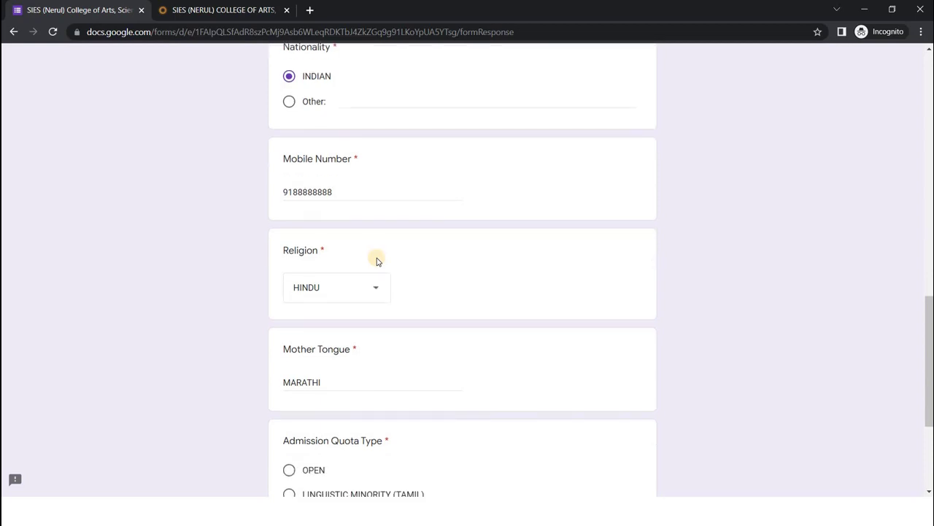
scroll(381, 243, down, 1)
scroll(381, 243, down, 2)
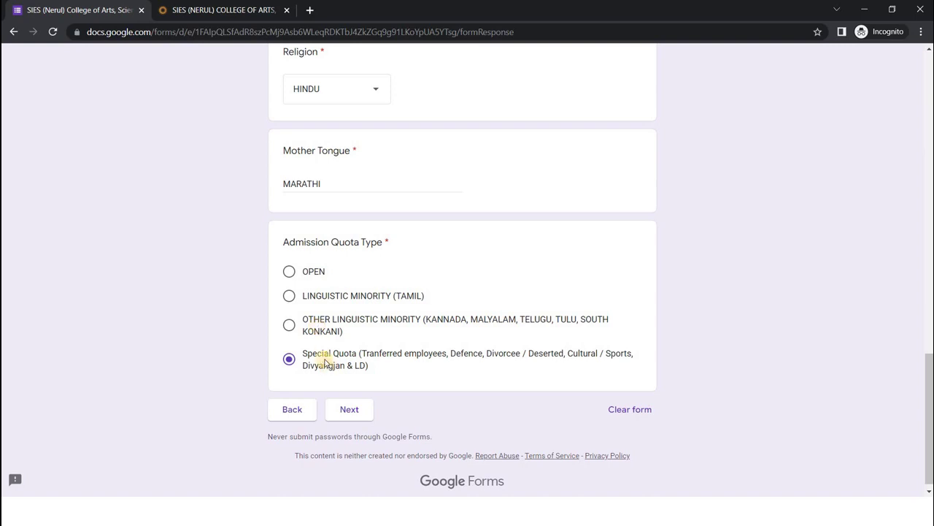
Set the special quota category to Divyangjan (Diffrently abled) / Learning Disability and continue to the Std. X exam details
click(350, 413)
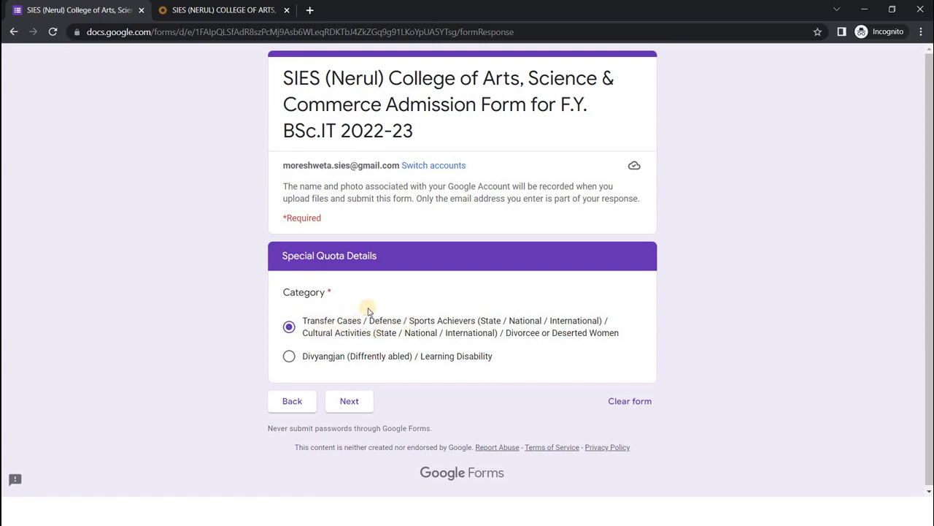
click(314, 357)
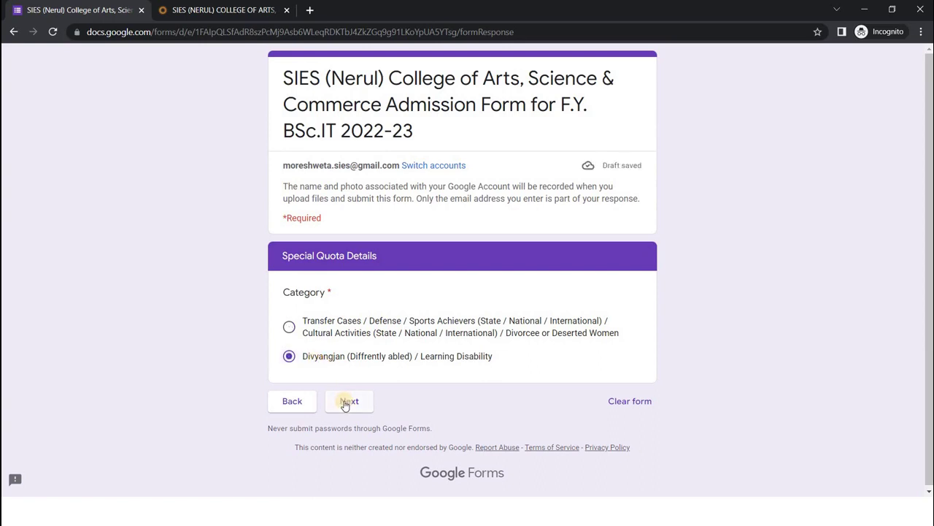
click(348, 403)
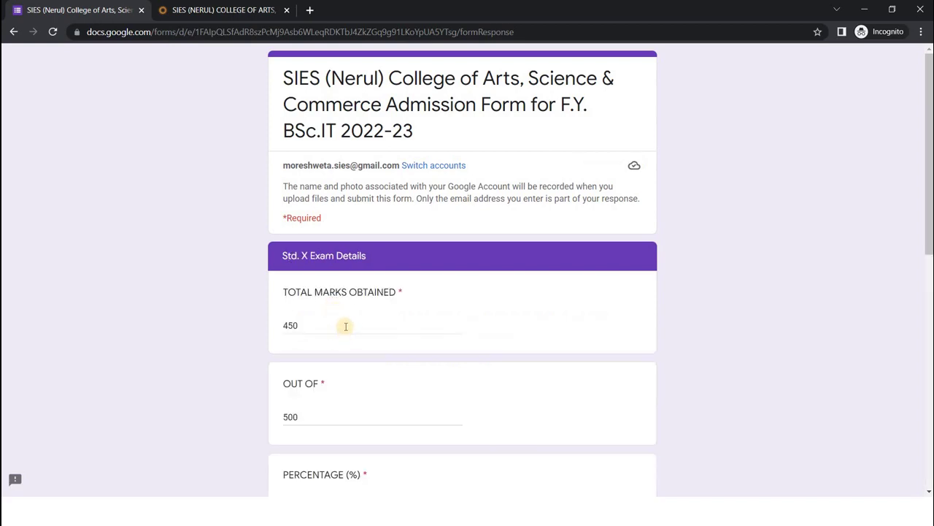
Review the Std. X marks, seat number, passing year and examination board, and continue to the Std. XII exam details
scroll(345, 326, down, 1)
scroll(346, 327, down, 1)
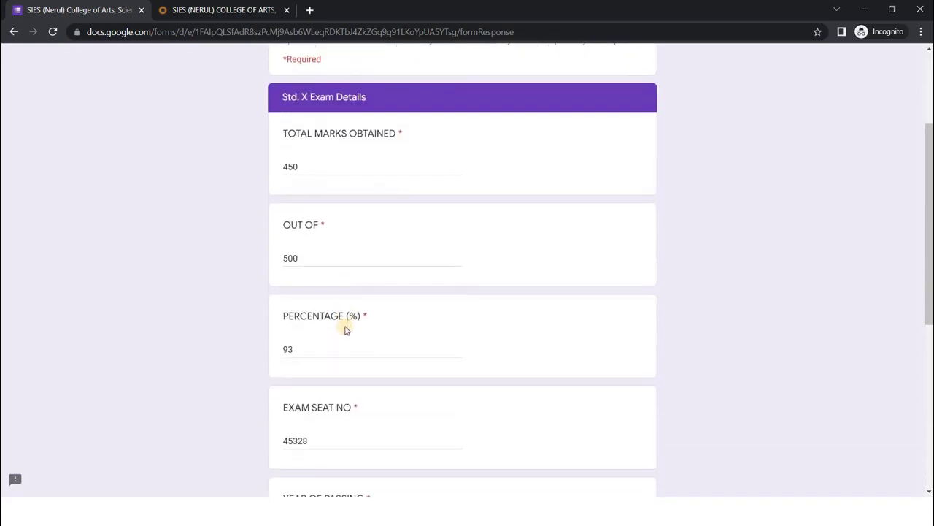
scroll(346, 328, down, 2)
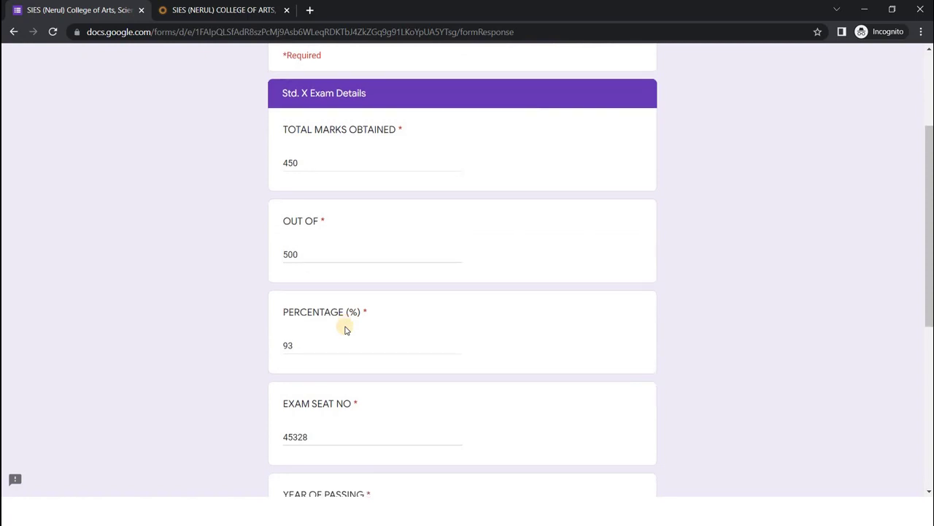
scroll(346, 329, down, 1)
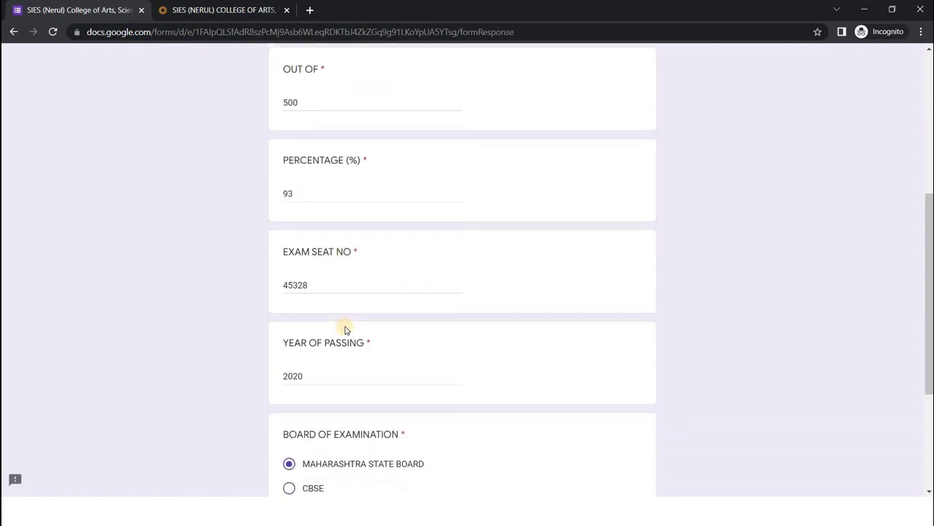
scroll(346, 330, down, 2)
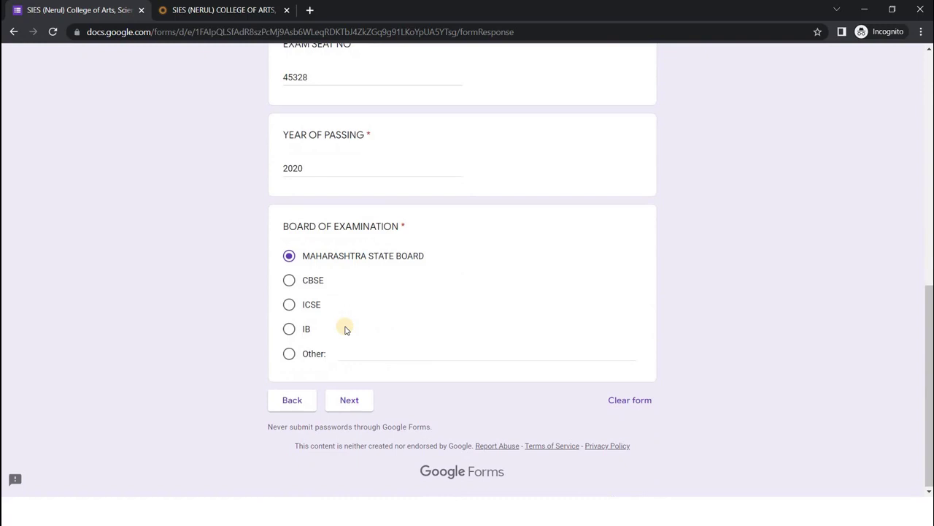
click(352, 394)
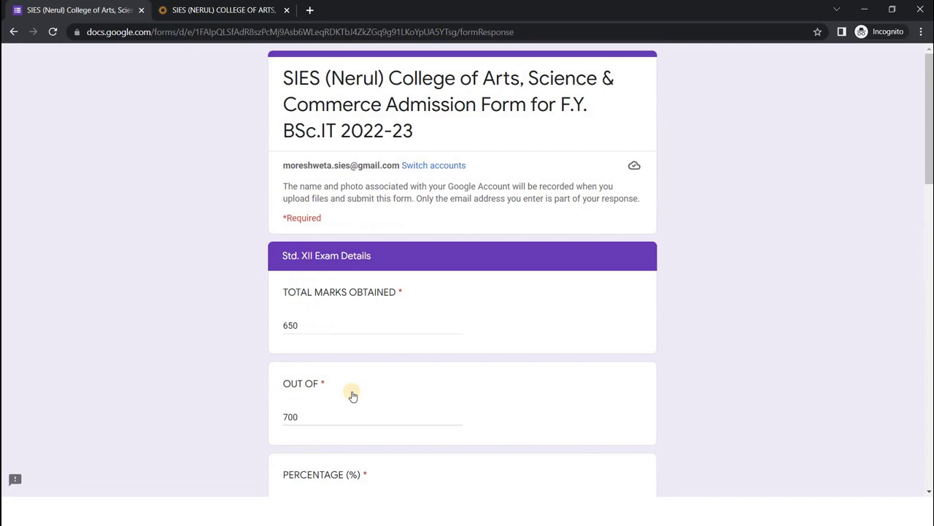
Review the Std. XII exam answers, including the marks, Mathematics score, passing year, stream and examination board
scroll(353, 395, down, 1)
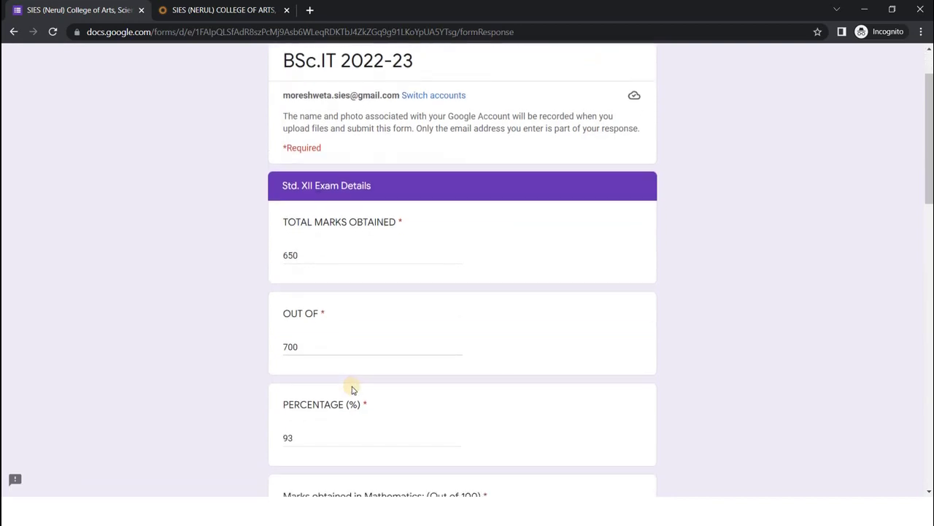
scroll(352, 390, down, 1)
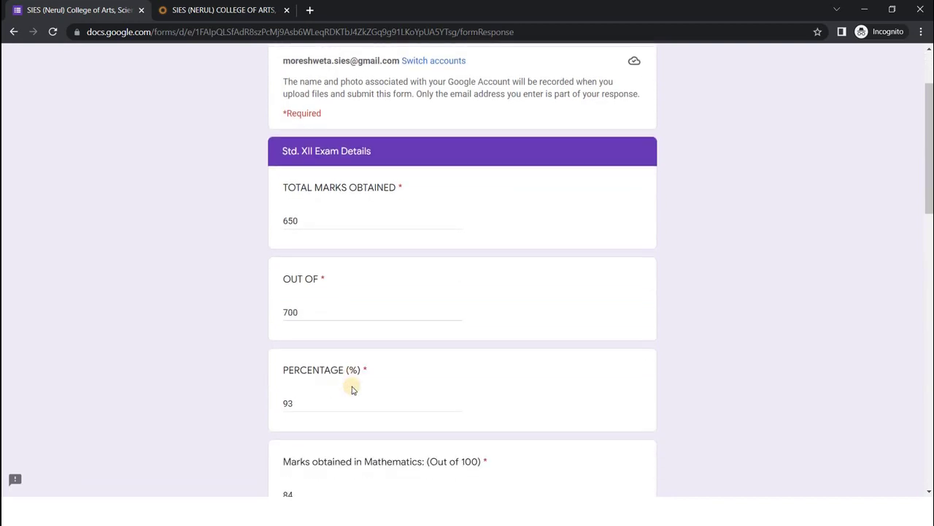
scroll(351, 390, down, 1)
scroll(352, 390, down, 1)
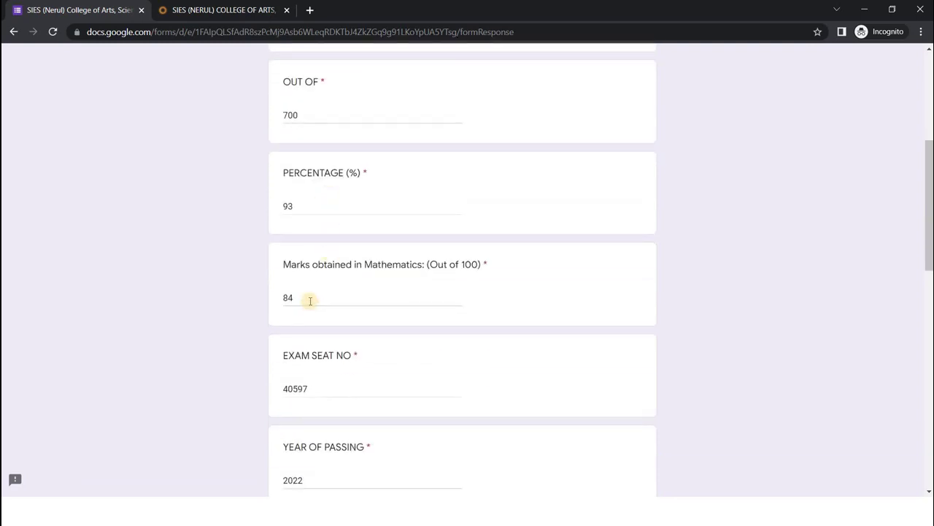
scroll(309, 301, down, 1)
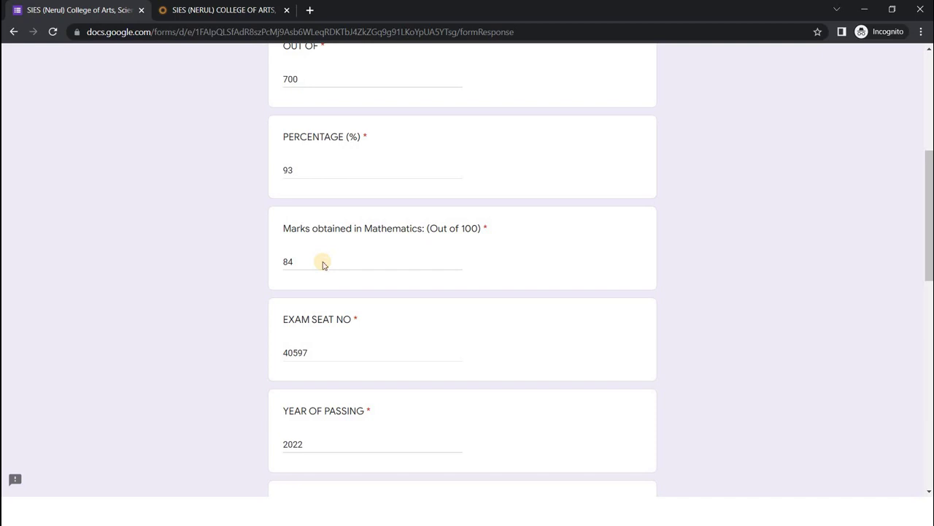
scroll(323, 264, down, 2)
scroll(323, 264, down, 2)
scroll(323, 261, up, 1)
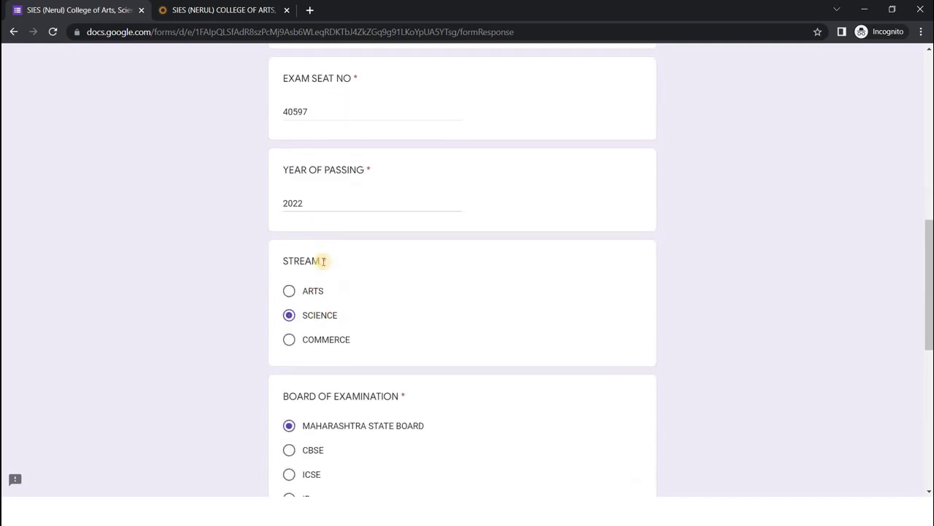
scroll(323, 261, down, 1)
scroll(323, 264, down, 1)
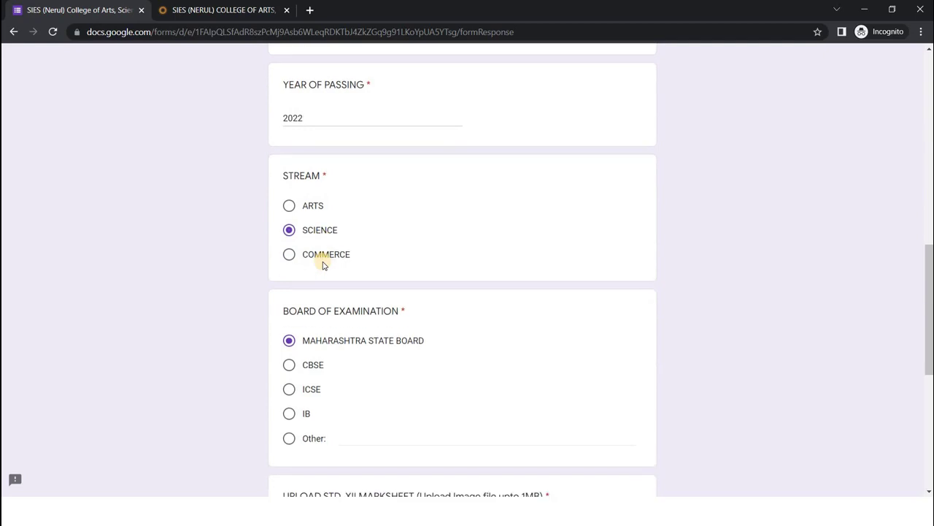
scroll(323, 265, down, 4)
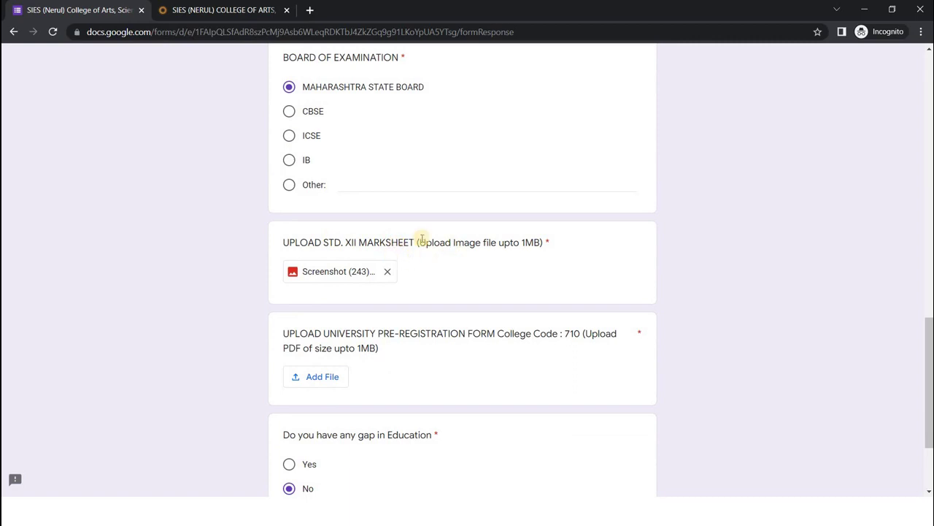
Examine the file type and size limits for the Std. XII marksheet and pre-registration form uploads, and the college code
drag(421, 242, 544, 243)
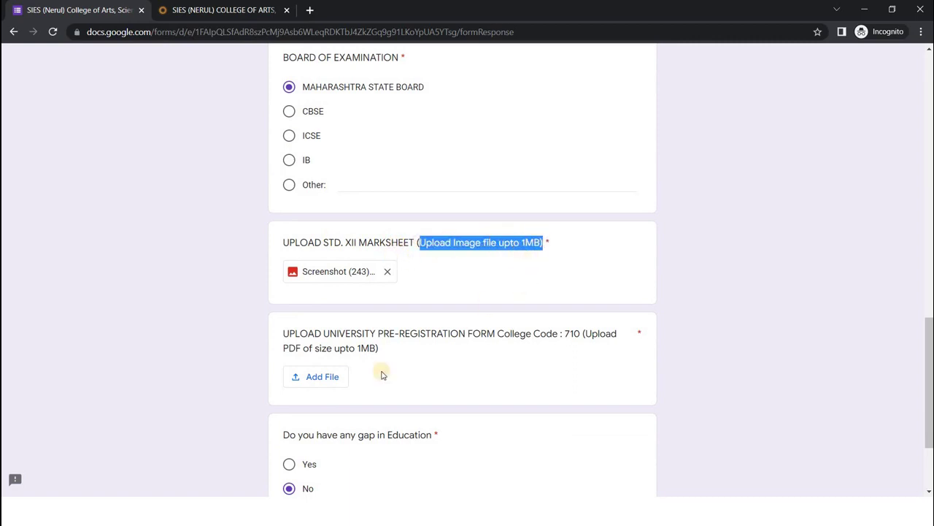
click(296, 349)
drag(359, 352, 382, 352)
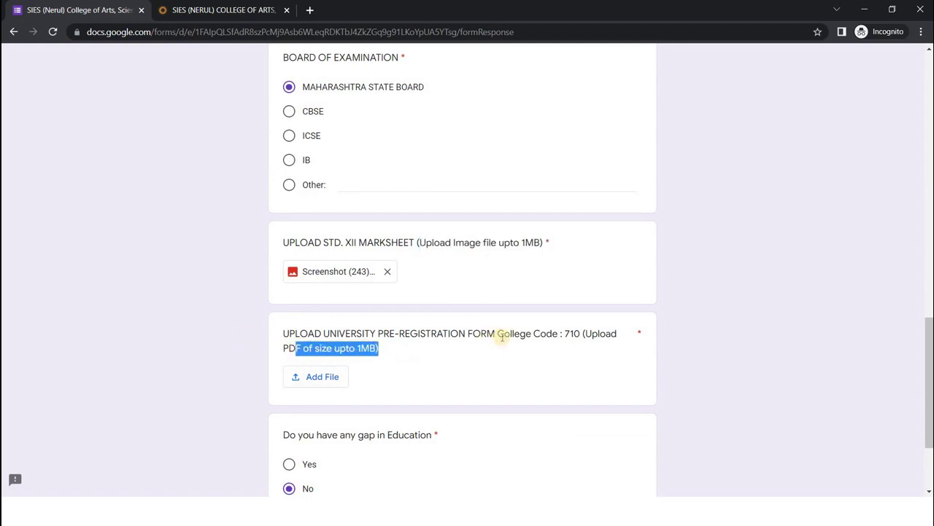
drag(503, 333, 593, 335)
click(595, 335)
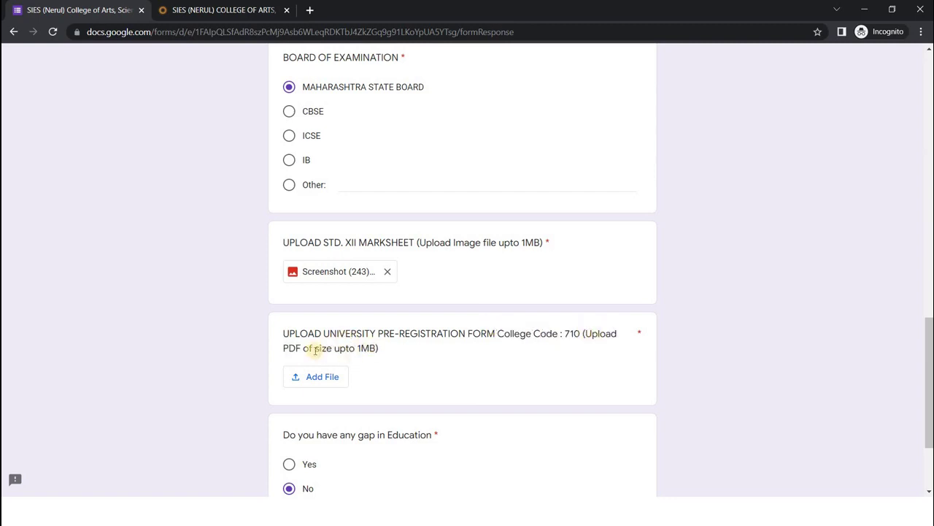
Upload SYBBI 03_06_2022.pdf from the SY folder as the university pre-registration form and continue to the residence address details
drag(312, 349, 329, 376)
click(328, 376)
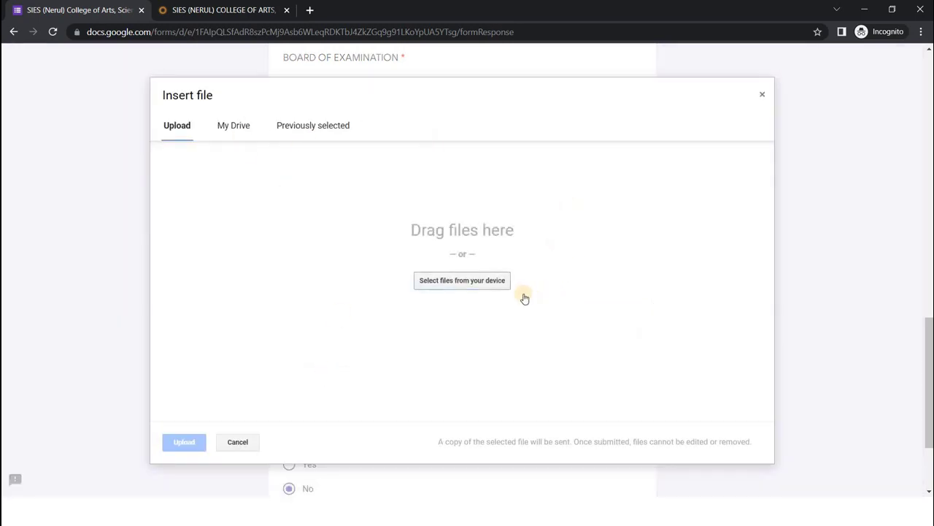
click(500, 286)
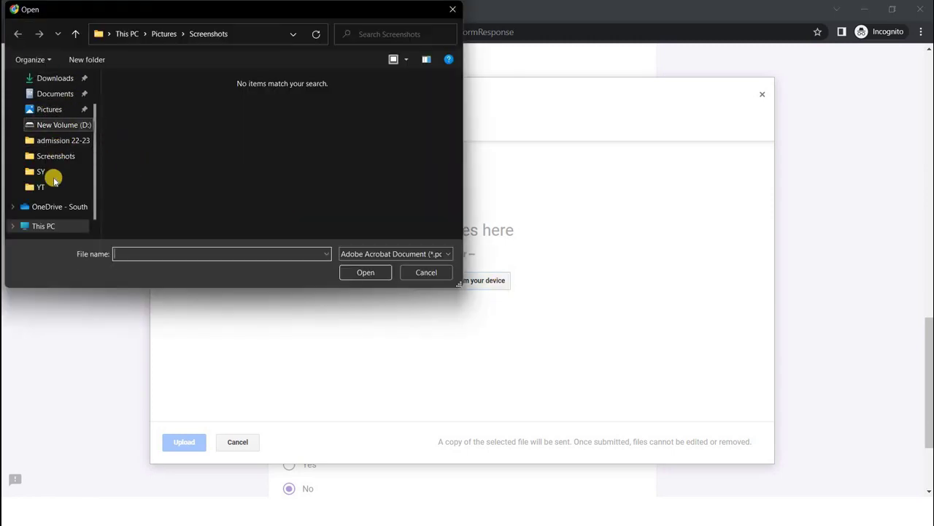
click(56, 174)
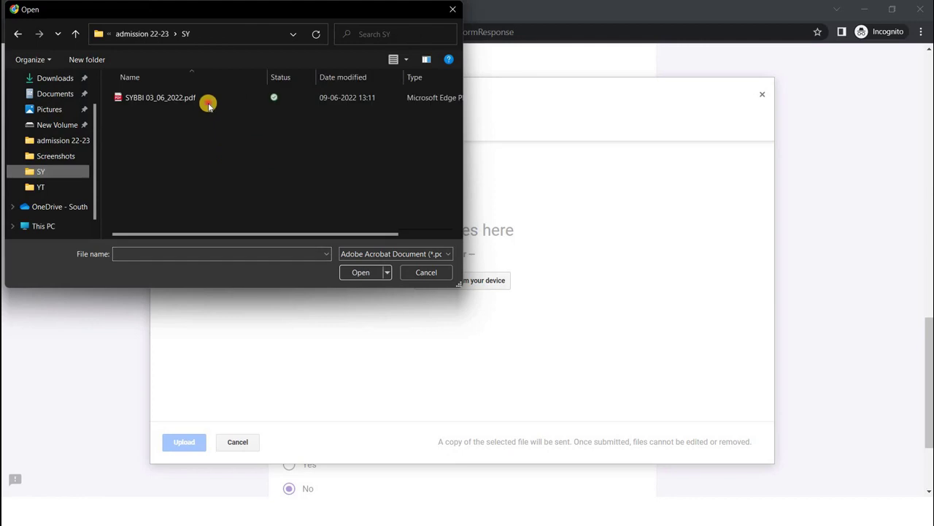
click(161, 97)
click(359, 272)
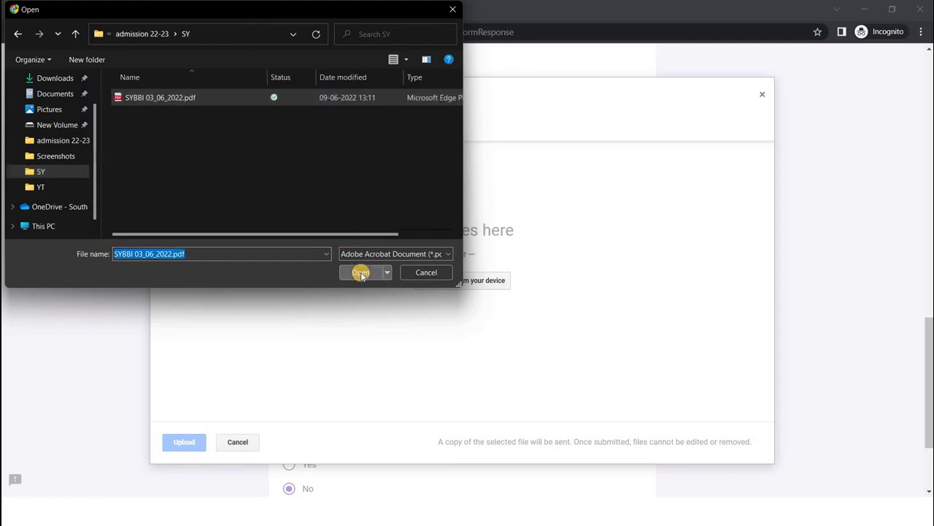
click(186, 441)
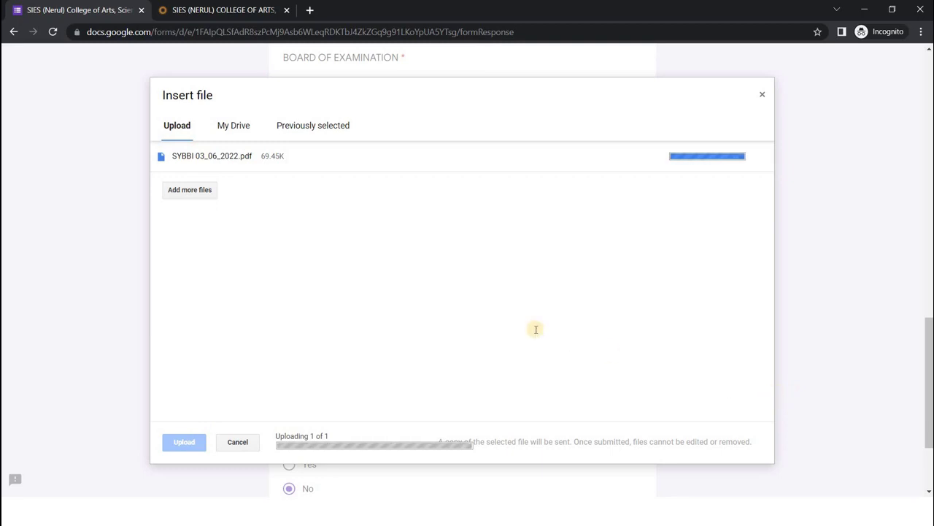
scroll(415, 373, down, 2)
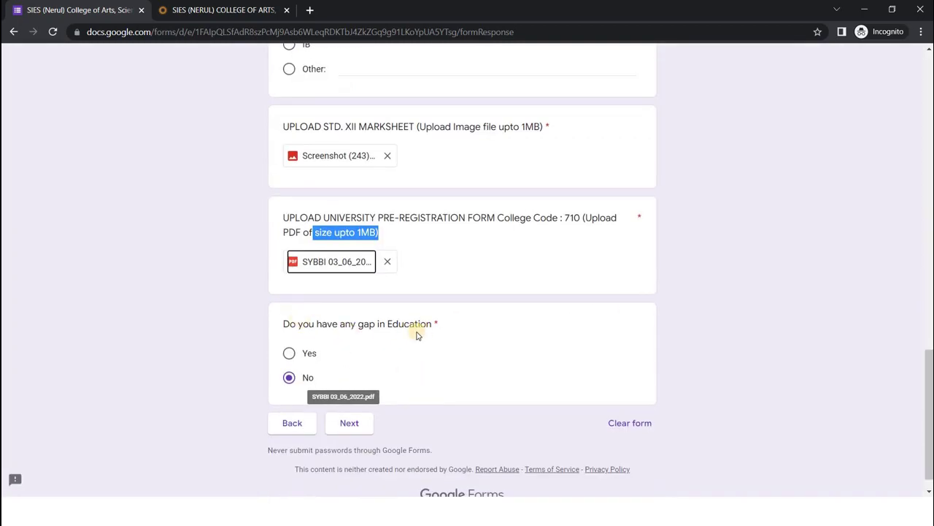
click(338, 424)
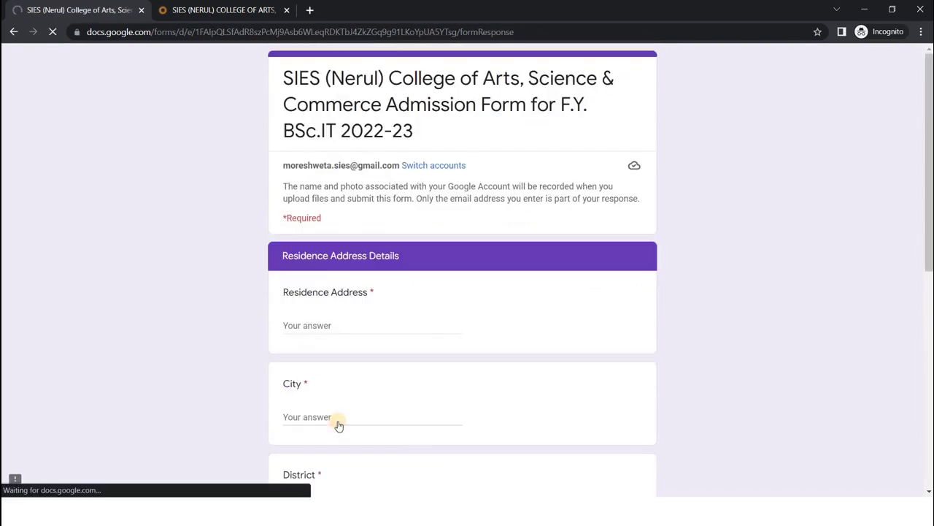
Fill in the residence address, city, district and state in the residence address details
click(370, 322)
text(URAN)
key(Tab)
text(NAVI MUMBAI)
key(Tab)
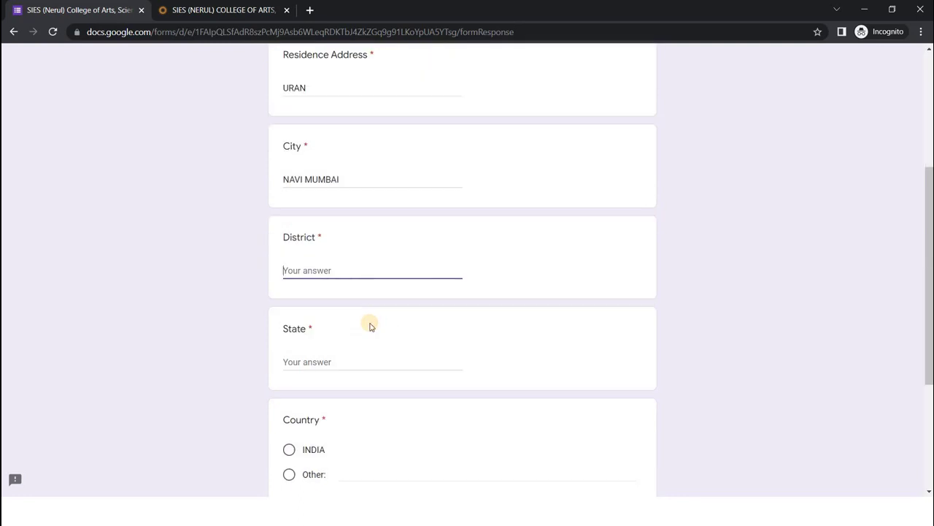
text(RAIGAD)
key(Tab)
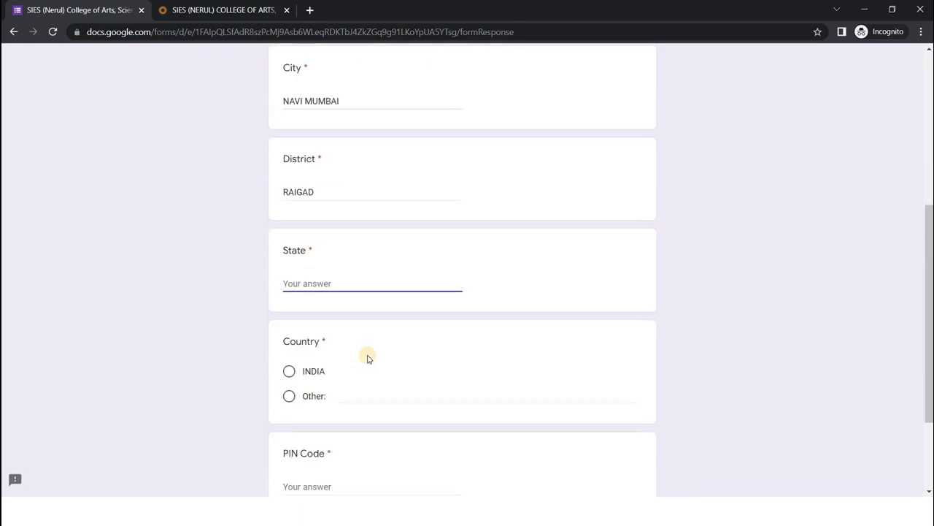
text(MAHARASHTRA)
Set the country to INDIA, enter the postal PIN code and continue to the student declaration
click(311, 372)
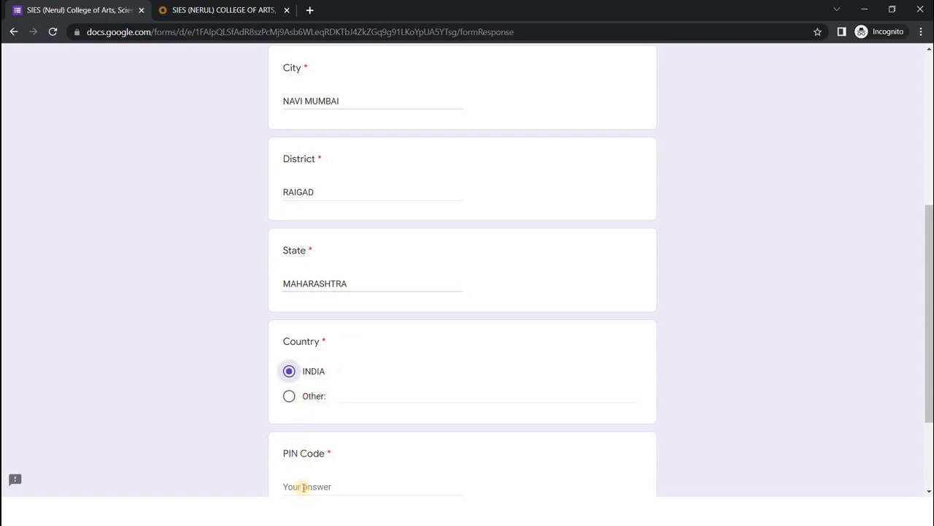
click(304, 489)
scroll(304, 489, down, 2)
text(4)
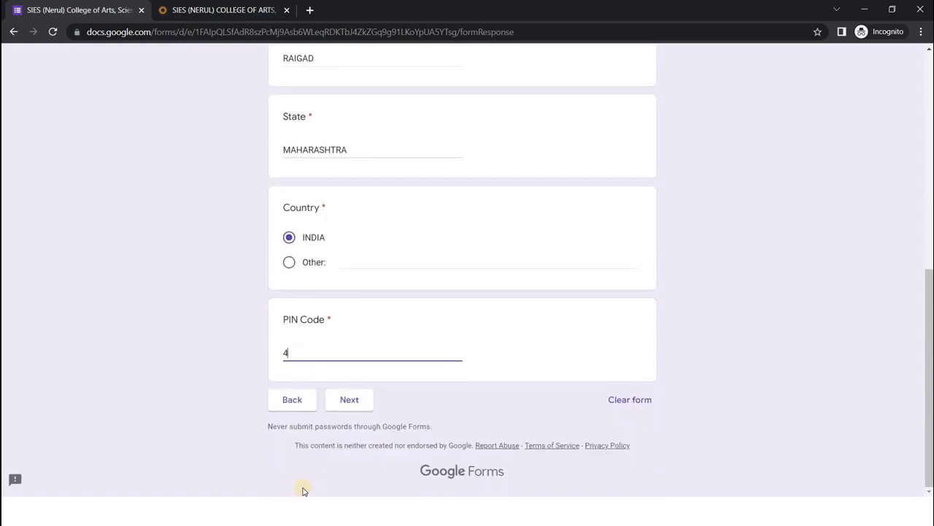
text(00706)
click(356, 402)
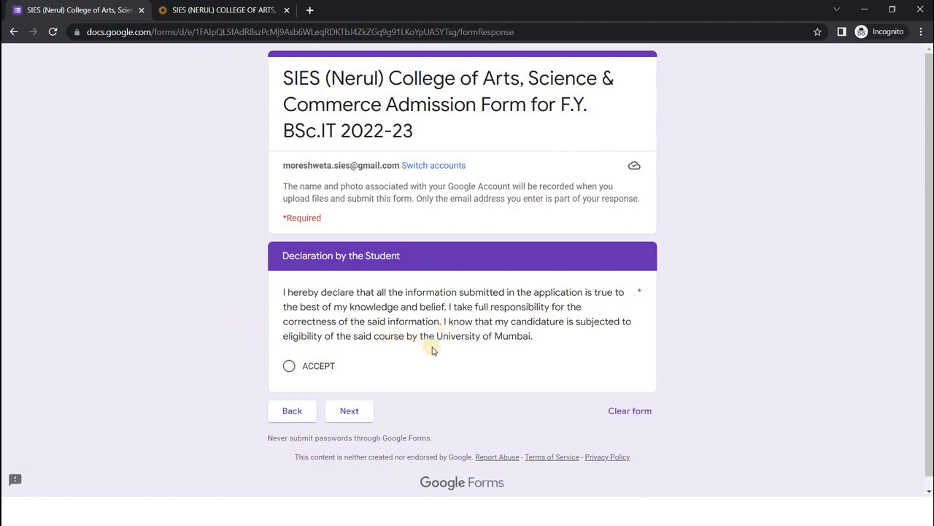
Accept the declaration by the student and submit the admission form
click(306, 369)
click(346, 411)
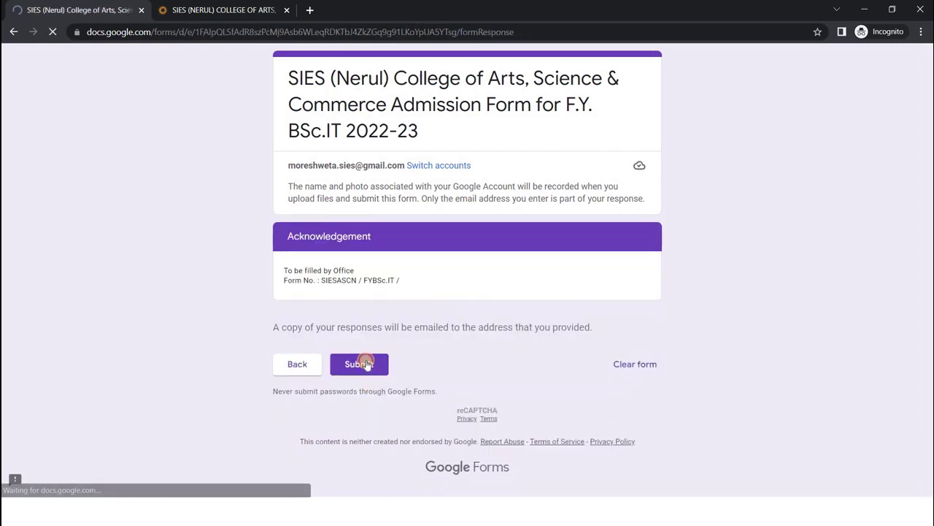
click(367, 363)
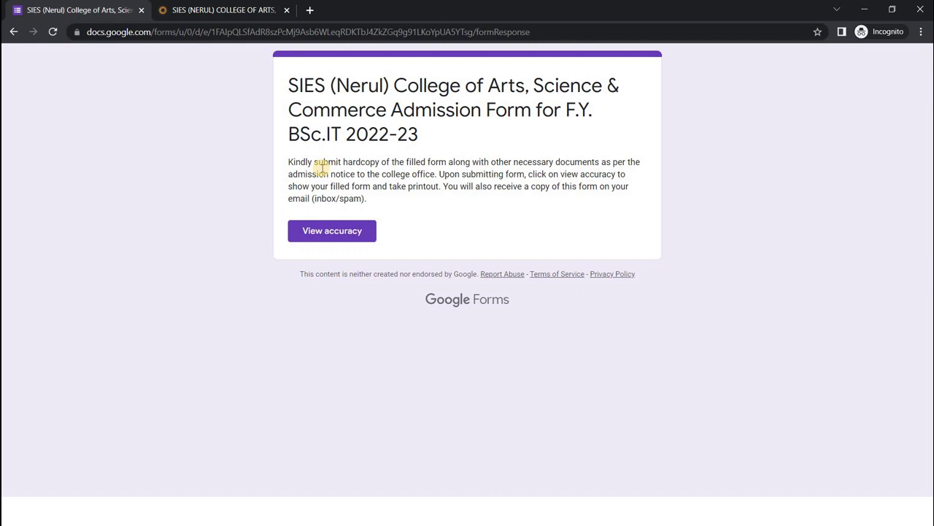
Open the accuracy view of the submitted form and preview its printout without printing
click(318, 241)
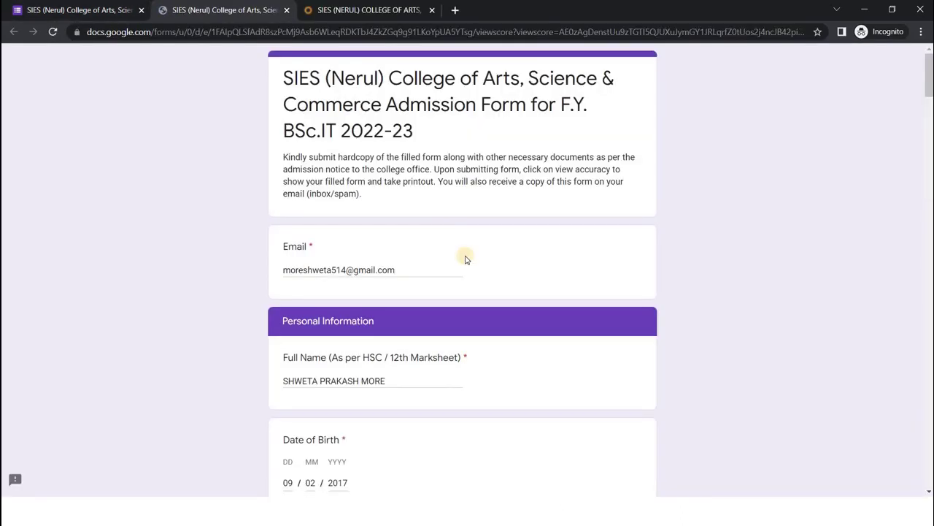
scroll(465, 259, down, 1)
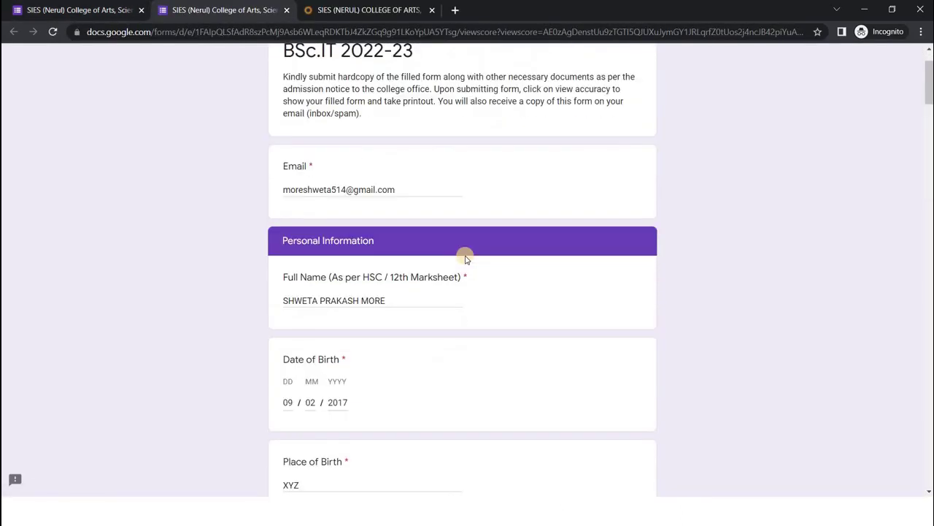
key(ctrl+p)
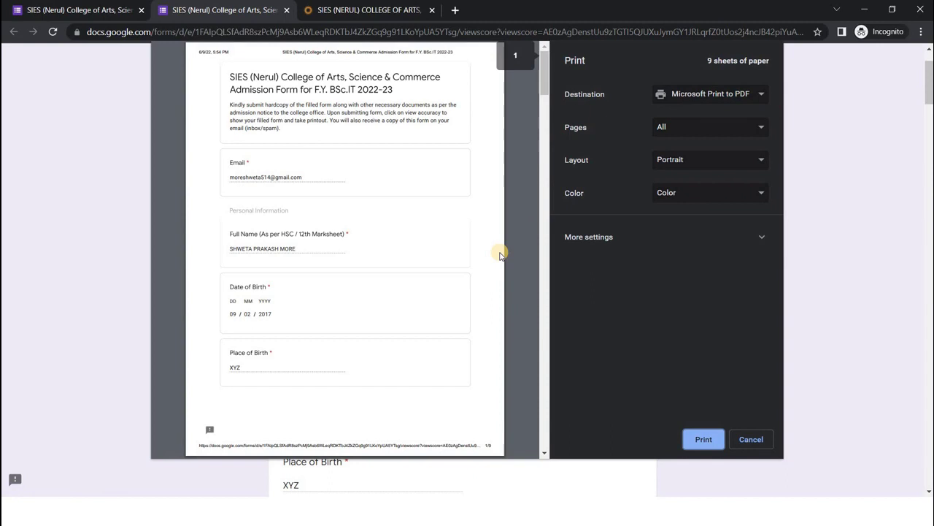
scroll(501, 255, down, 1)
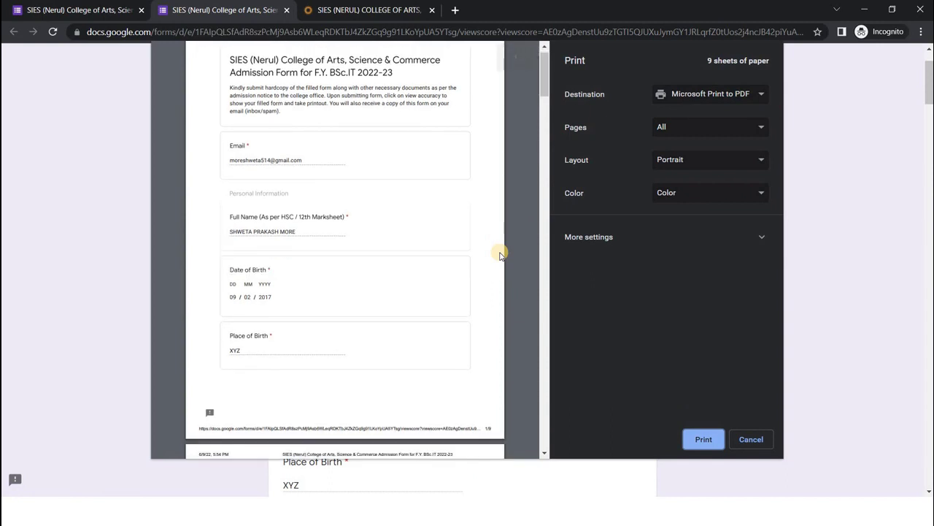
scroll(501, 254, up, 1)
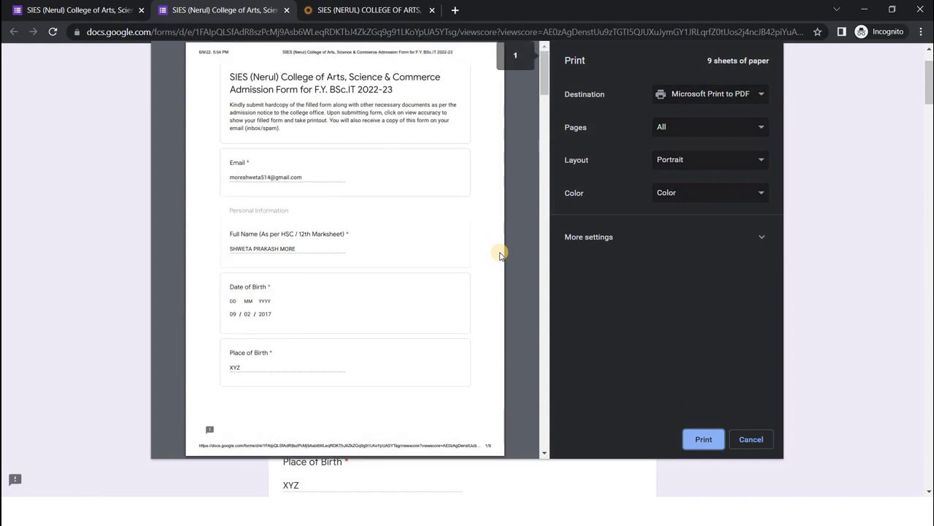
scroll(501, 255, down, 5)
scroll(501, 255, up, 5)
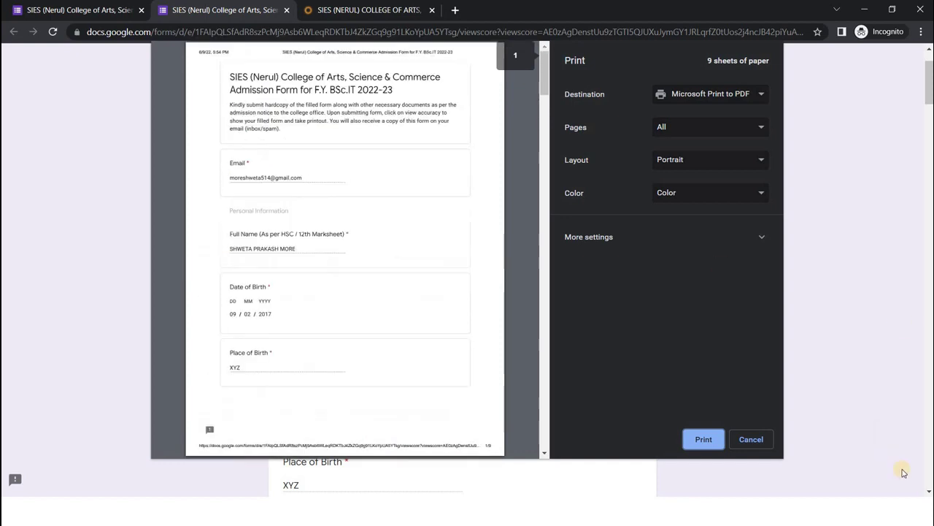
click(752, 438)
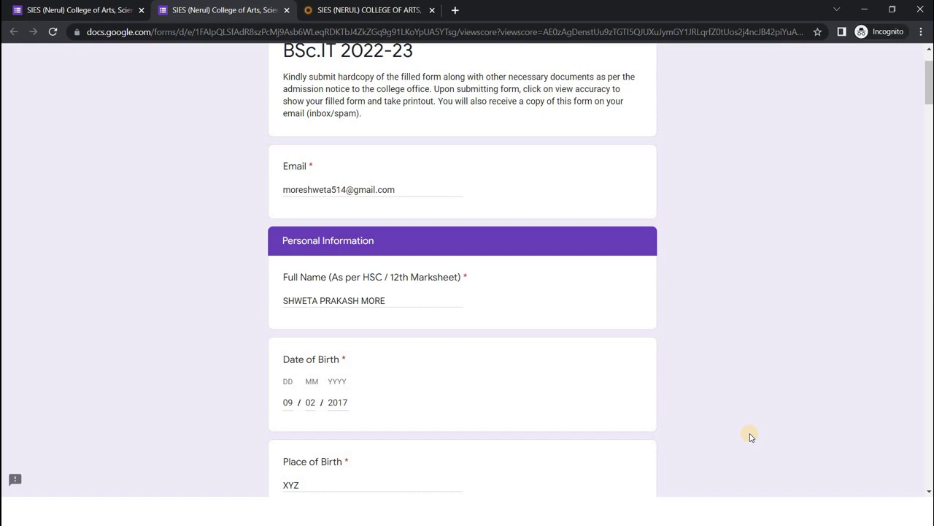
Open Gmail in a new browser tab and open the Google Forms receipt for the F.Y. BSc.IT 2022-23 admission form
click(452, 10)
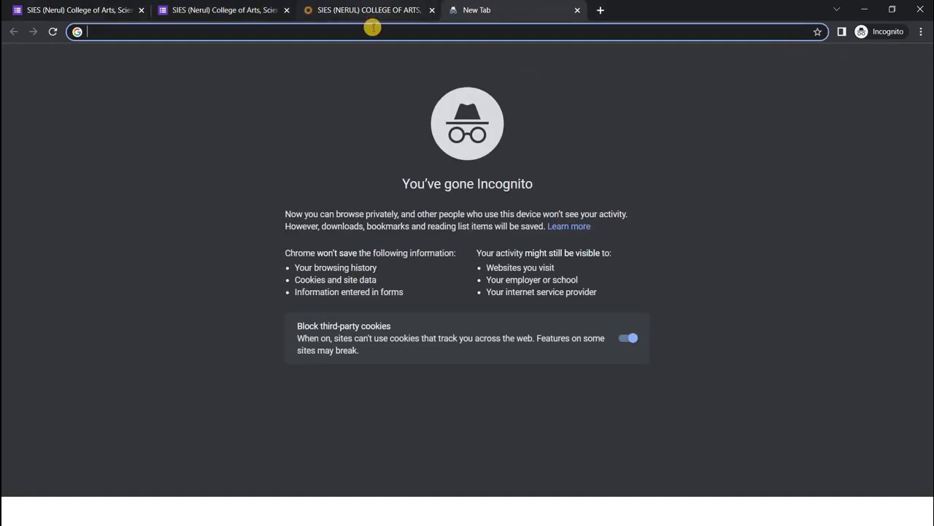
text(GMAIL)
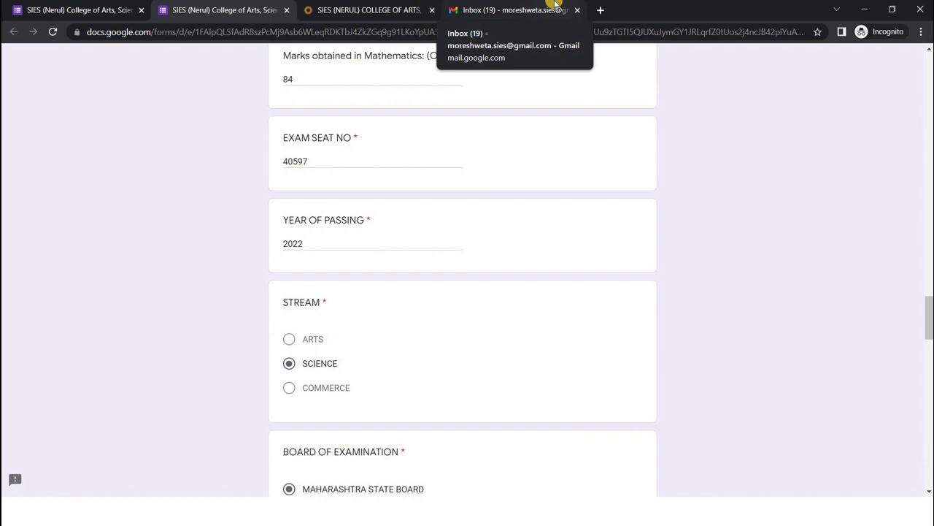
click(554, 9)
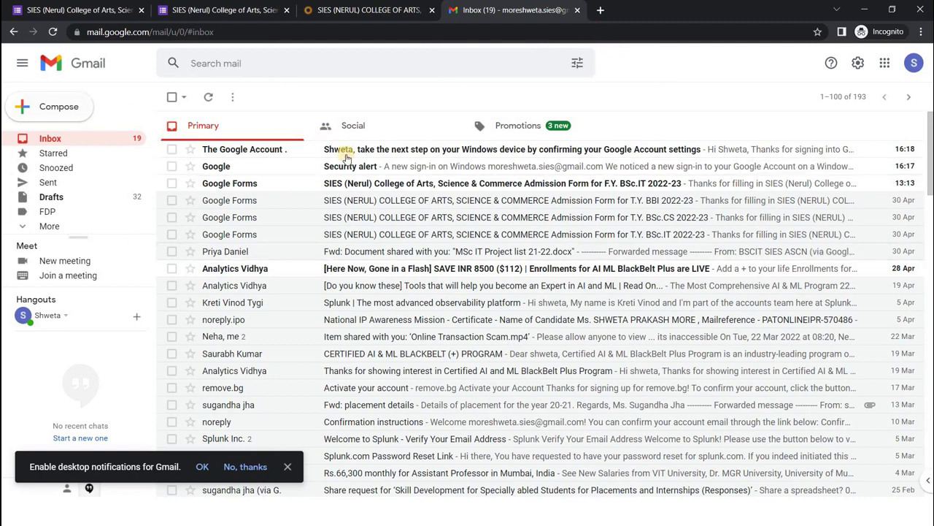
click(320, 190)
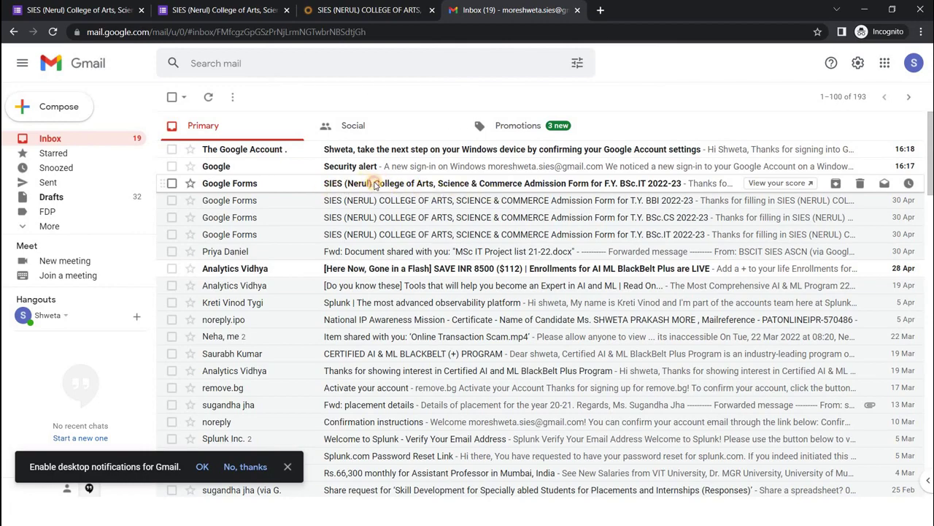
Review the copy of the responses in the receipt email, including the quota type and Std. X exam details
scroll(491, 226, down, 3)
scroll(491, 229, down, 20)
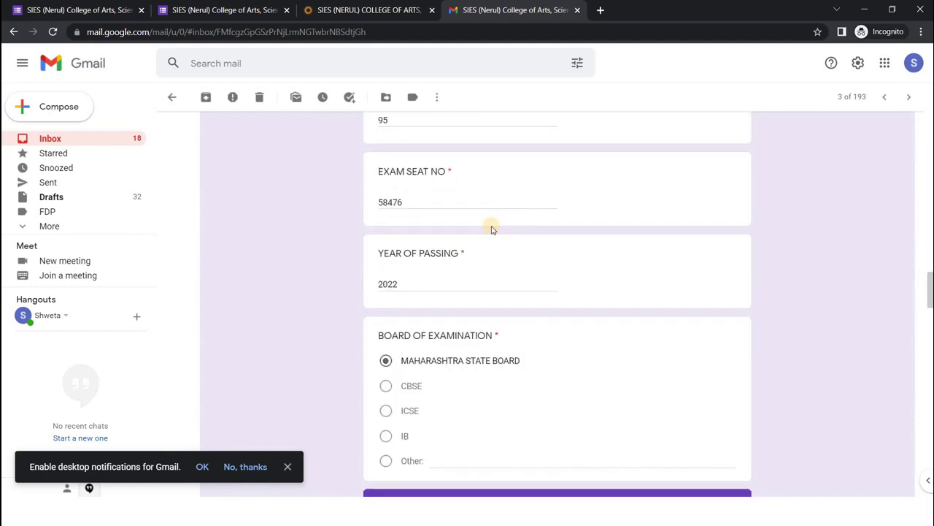
scroll(491, 228, up, 4)
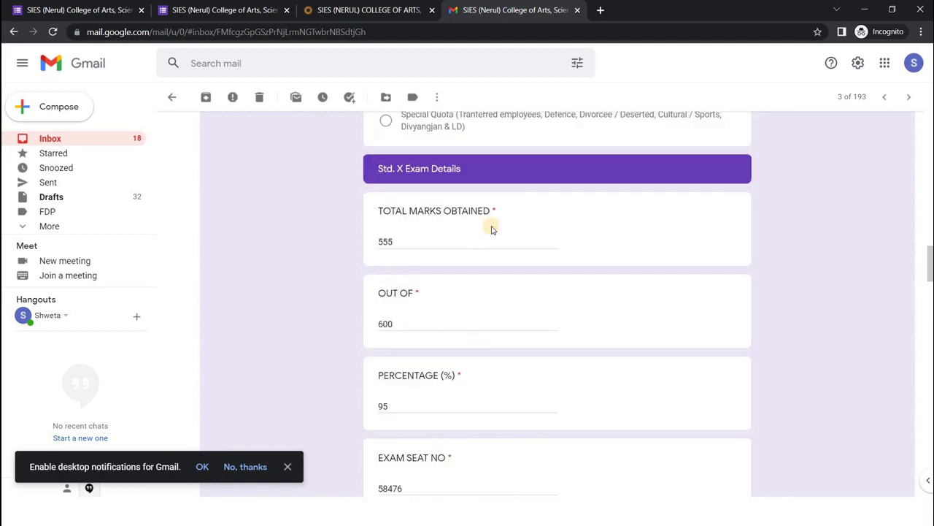
scroll(491, 229, up, 3)
scroll(492, 229, up, 2)
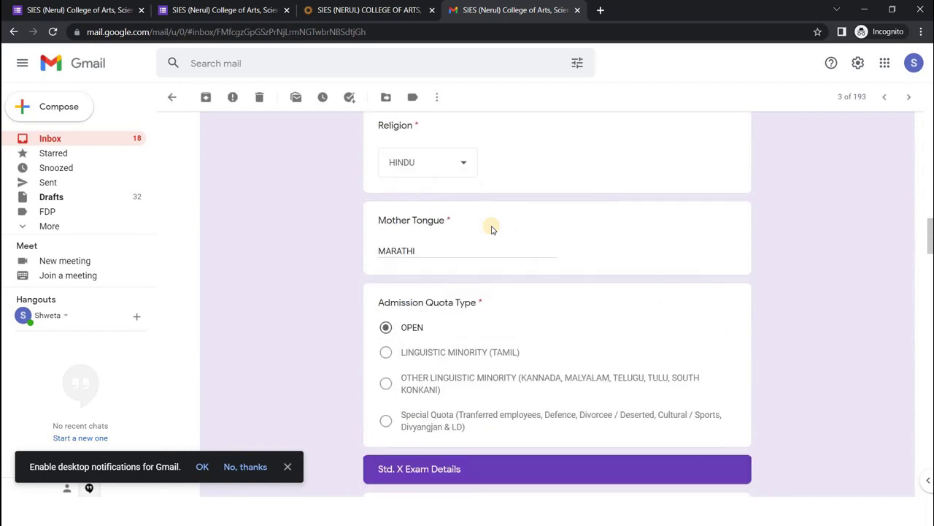
scroll(492, 228, down, 6)
scroll(491, 228, down, 2)
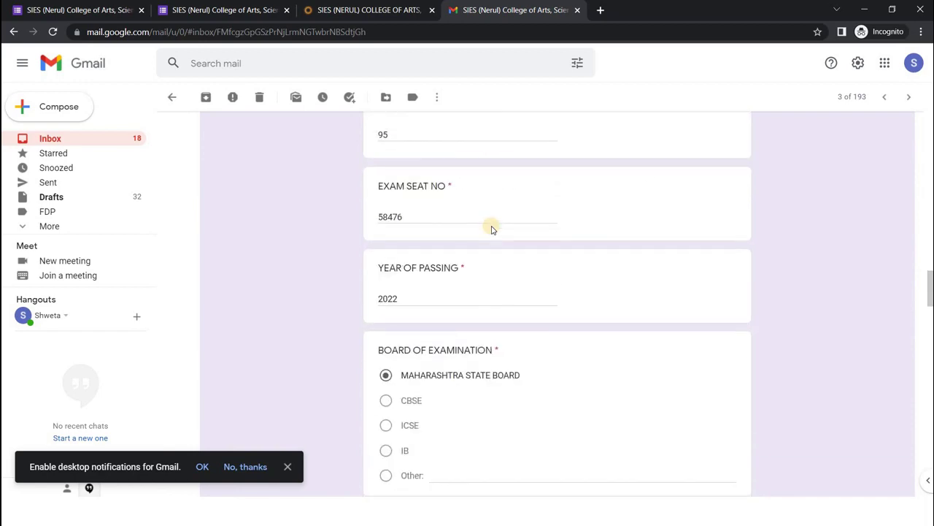
scroll(491, 229, up, 15)
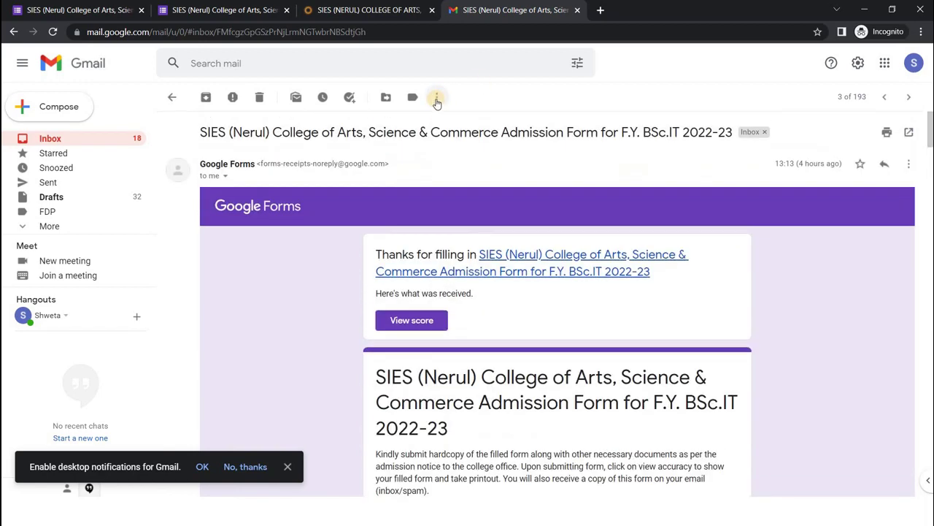
Open the print preview of the receipt email and look through its pages
click(887, 133)
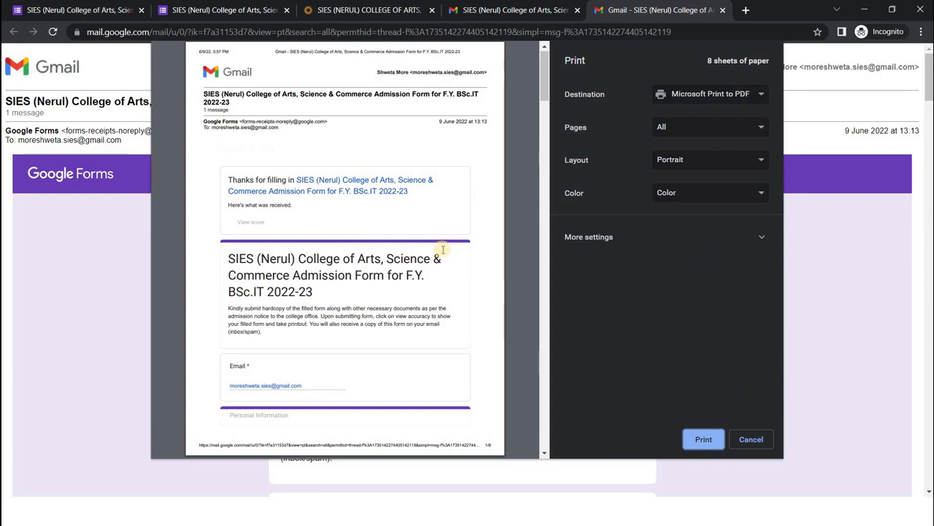
scroll(442, 249, down, 10)
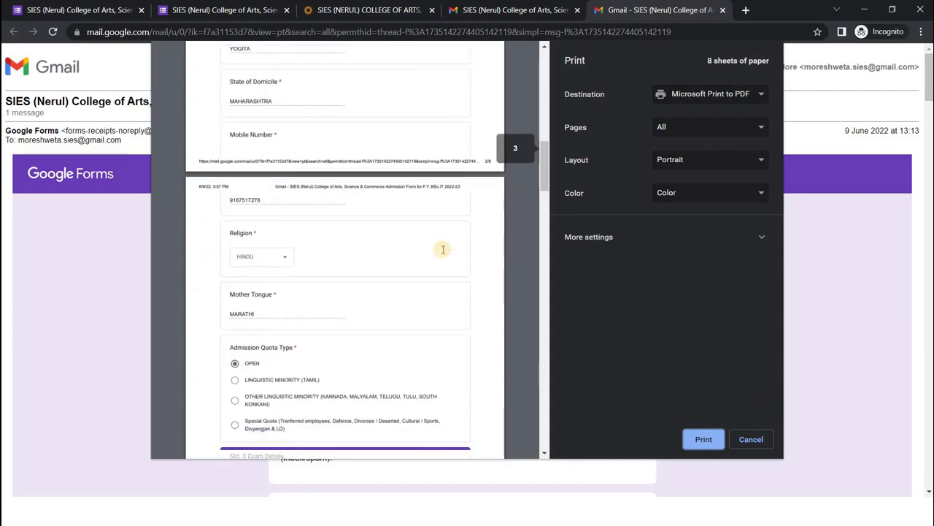
scroll(443, 249, down, 5)
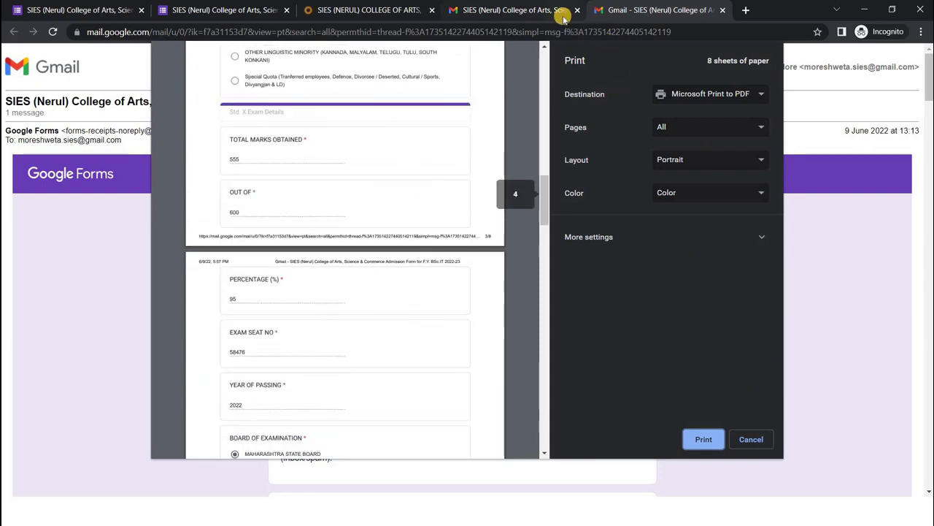